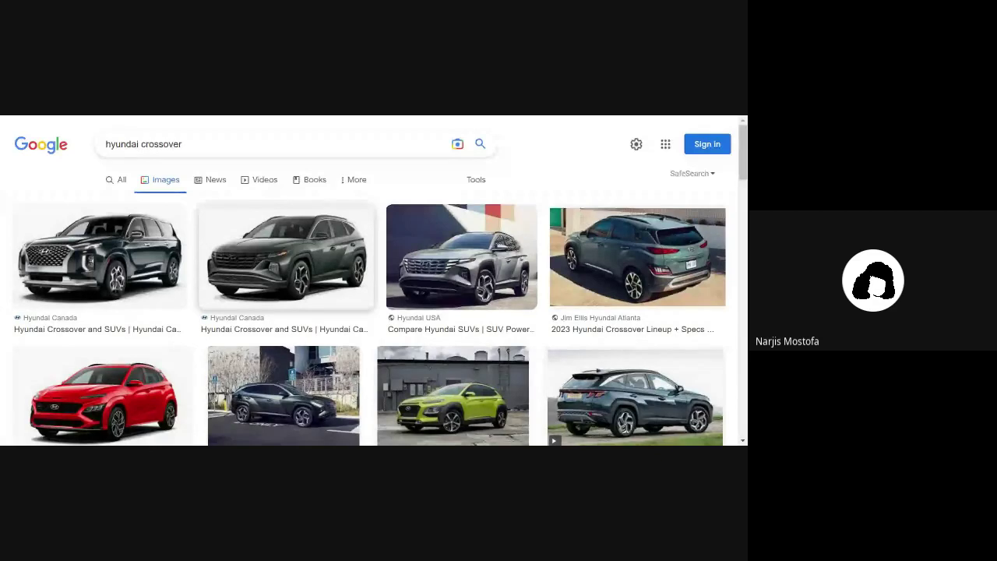
pyautogui.scroll(-1, 268, 190)
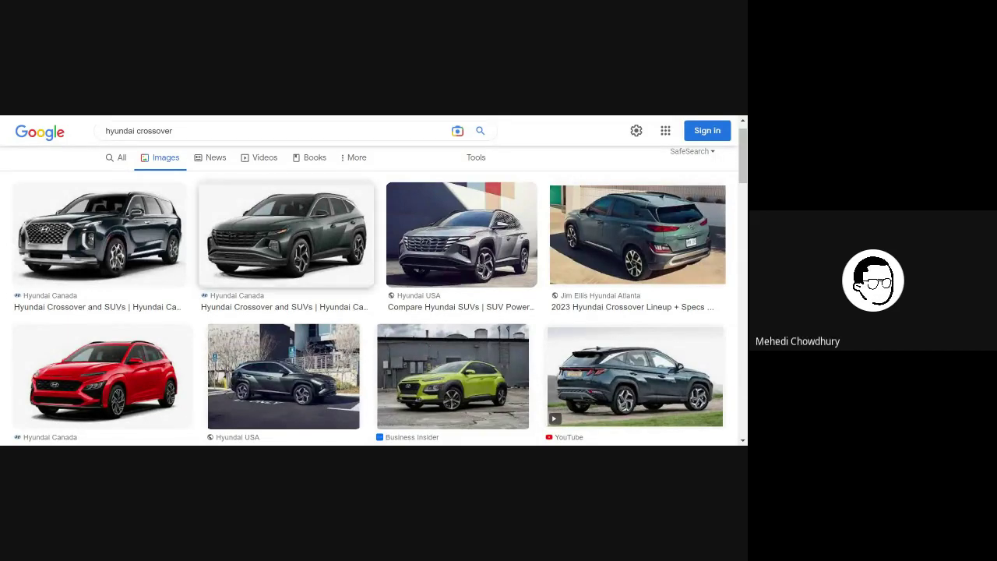
# - Search Google Images for 'hyundai crossroad', then refine the search to 'hyundai crossroad black'
pyautogui.press('BackSpace')
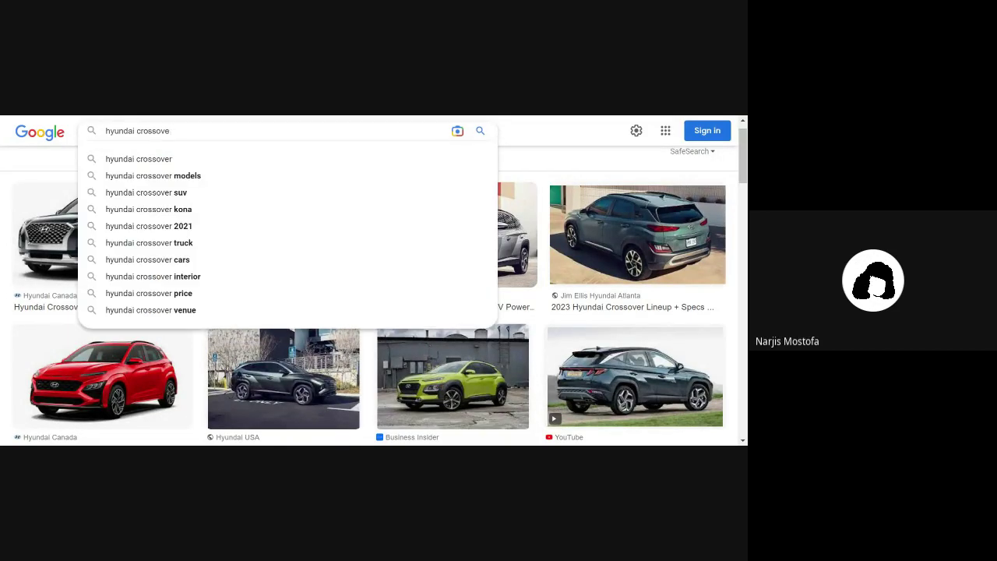
pyautogui.press('BackSpace')
pyautogui.press('BackSpace')
pyautogui.press('BackSpace')
pyautogui.write('road')
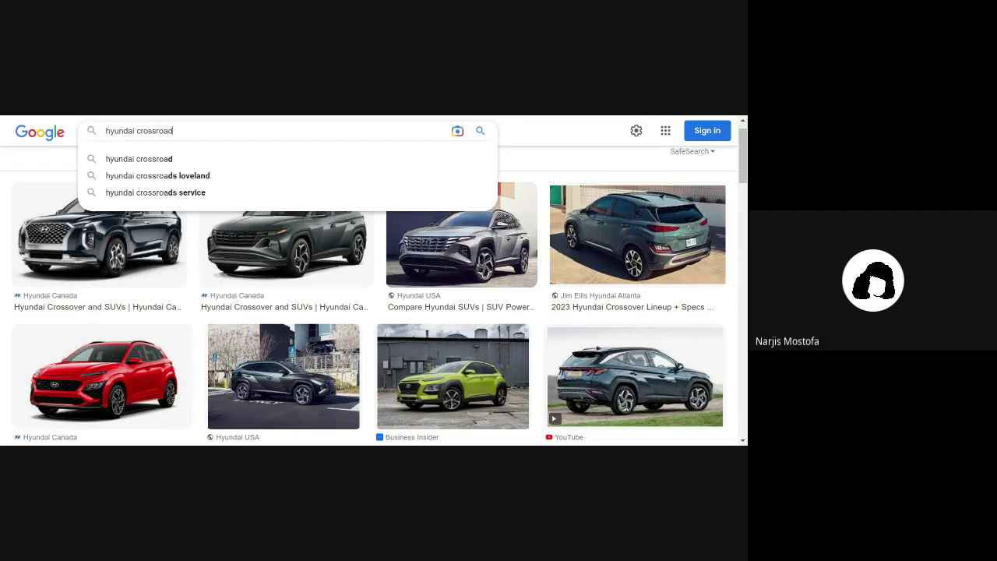
pyautogui.press('Return')
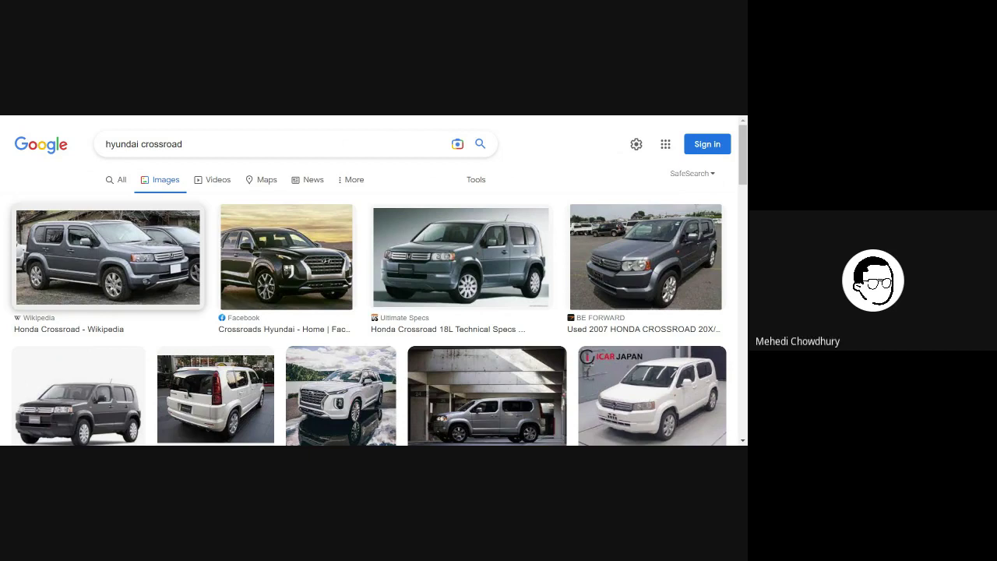
pyautogui.scroll(-1, 374, 280)
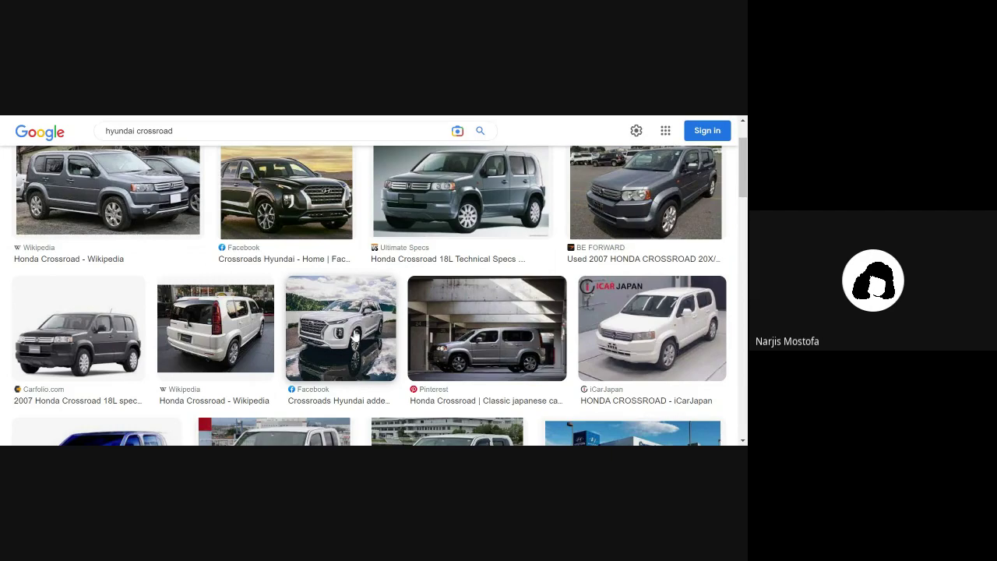
pyautogui.scroll(-1, 347, 362)
pyautogui.scroll(-1, 351, 350)
pyautogui.scroll(-1, 355, 335)
pyautogui.scroll(-1, 354, 335)
pyautogui.scroll(-2, 354, 335)
pyautogui.scroll(-2, 354, 335)
pyautogui.scroll(3, 354, 335)
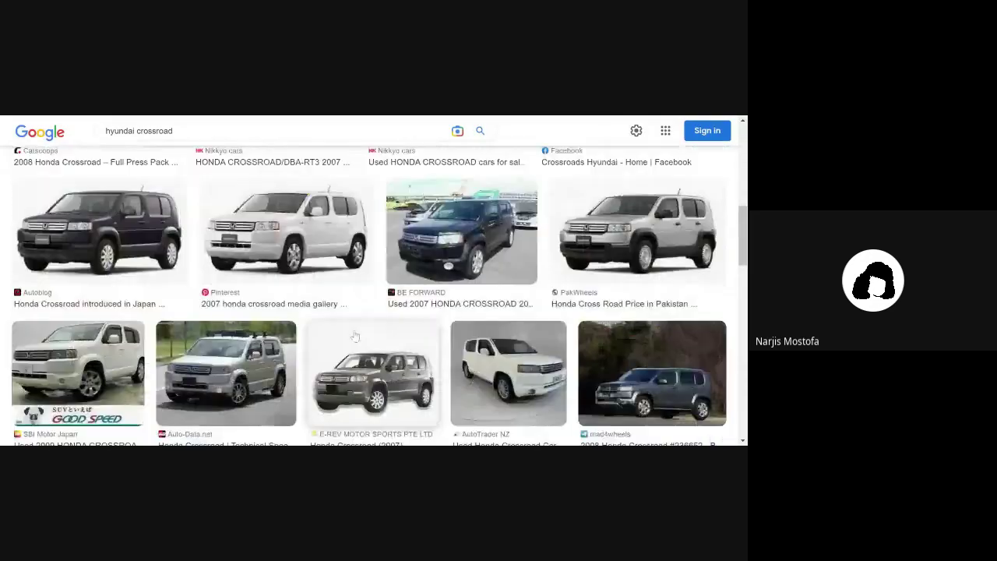
pyautogui.scroll(3, 354, 335)
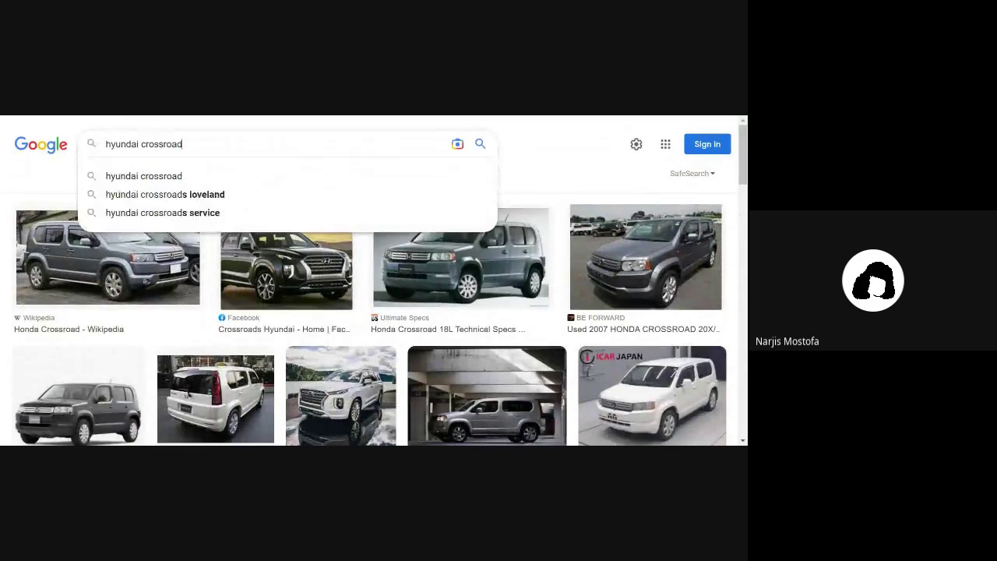
pyautogui.write(' black')
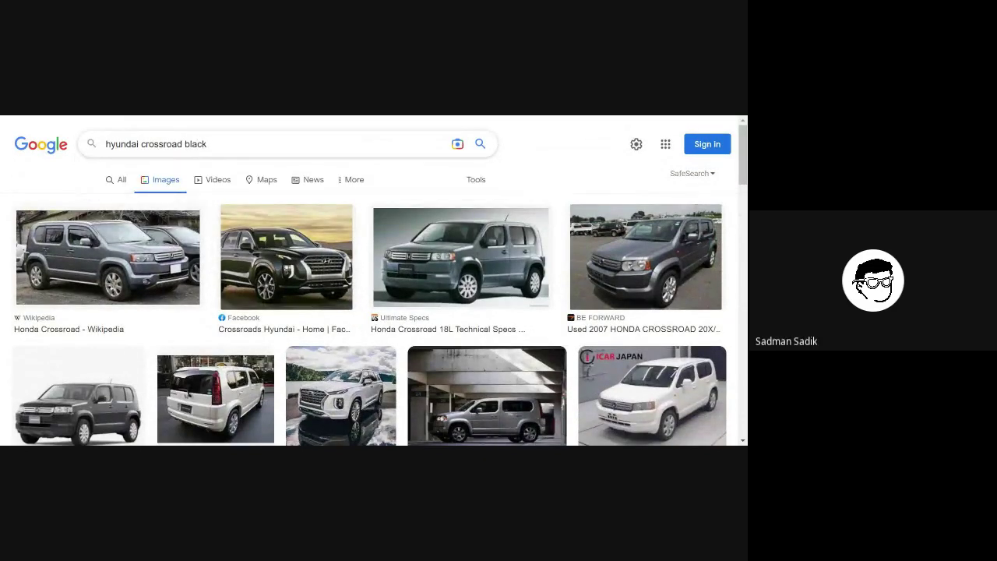
pyautogui.press('Return')
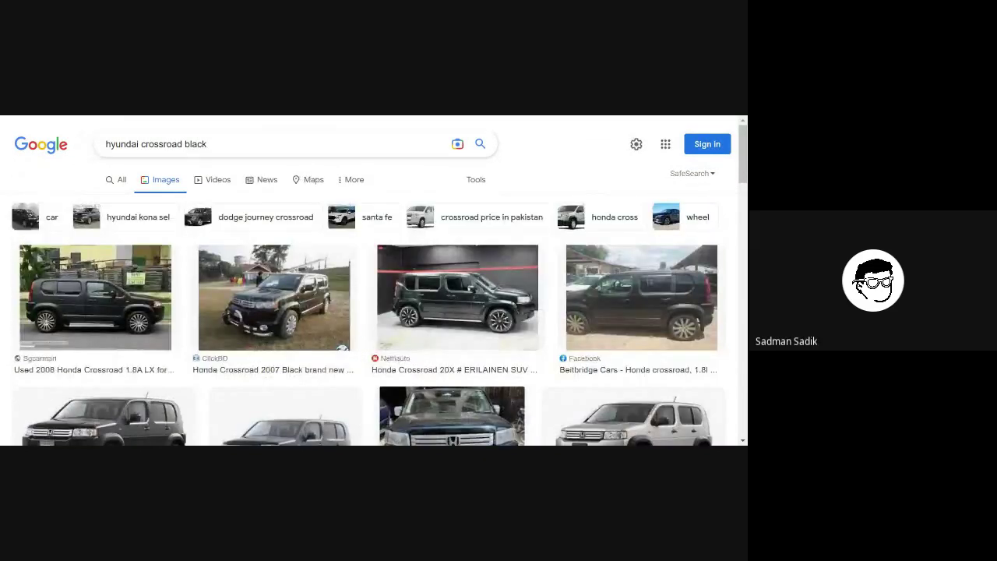
pyautogui.scroll(-2, 271, 291)
pyautogui.scroll(-1, 271, 290)
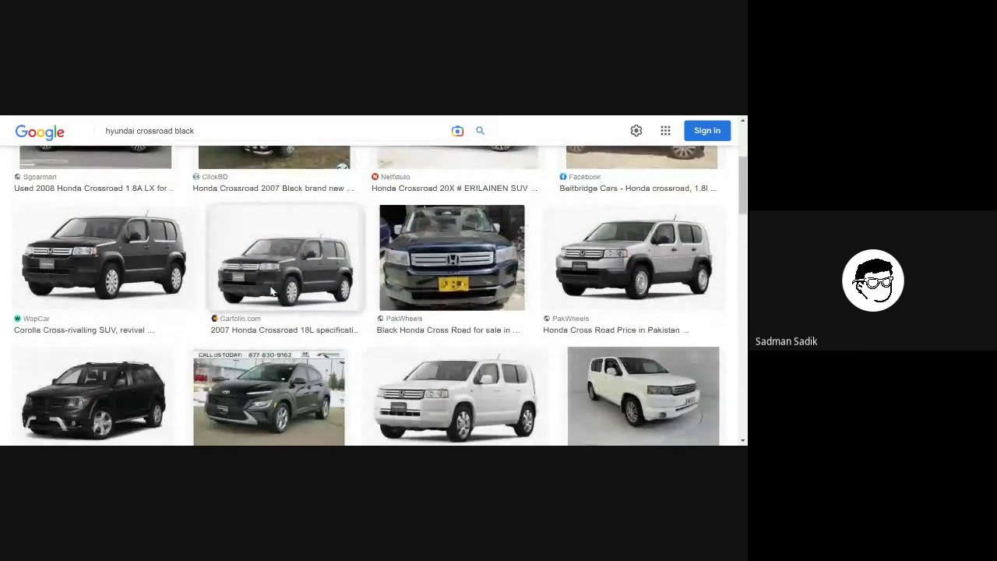
pyautogui.scroll(-1, 271, 291)
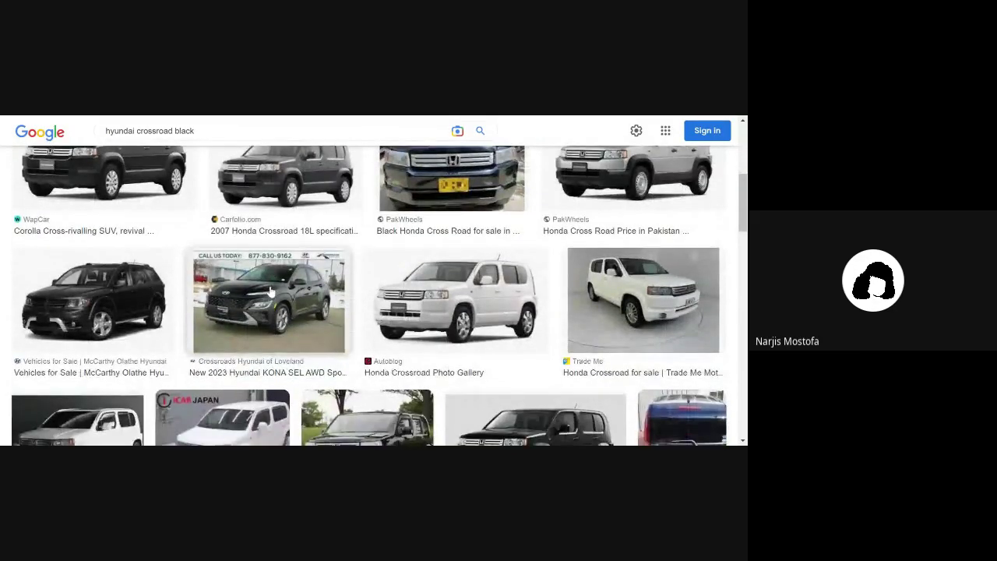